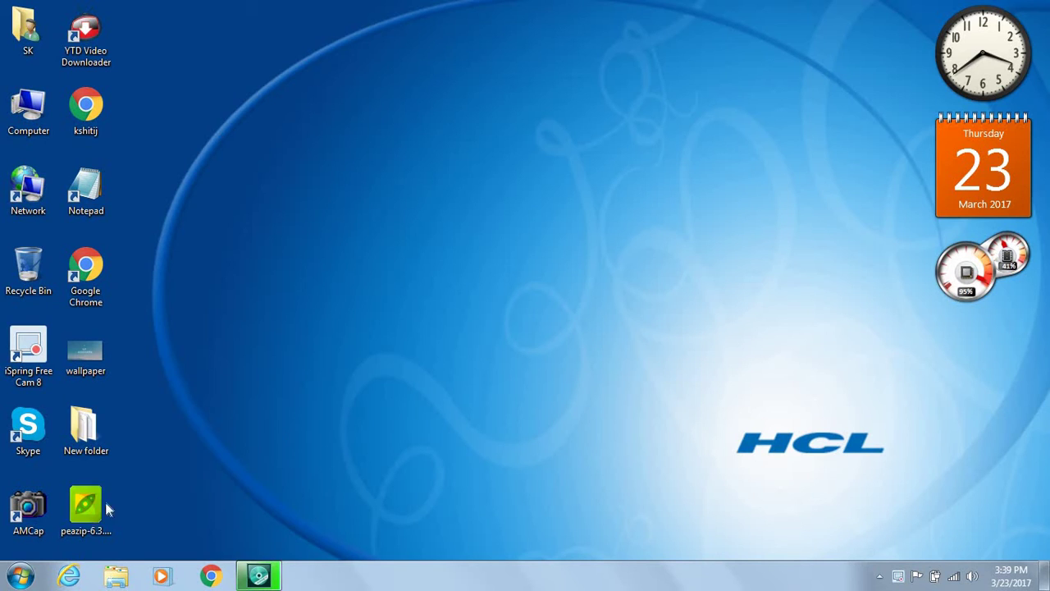
# Run the PeaZip 6.3.1 installer from the desktop and accept its license agreement
pyautogui.doubleClick(105, 502)
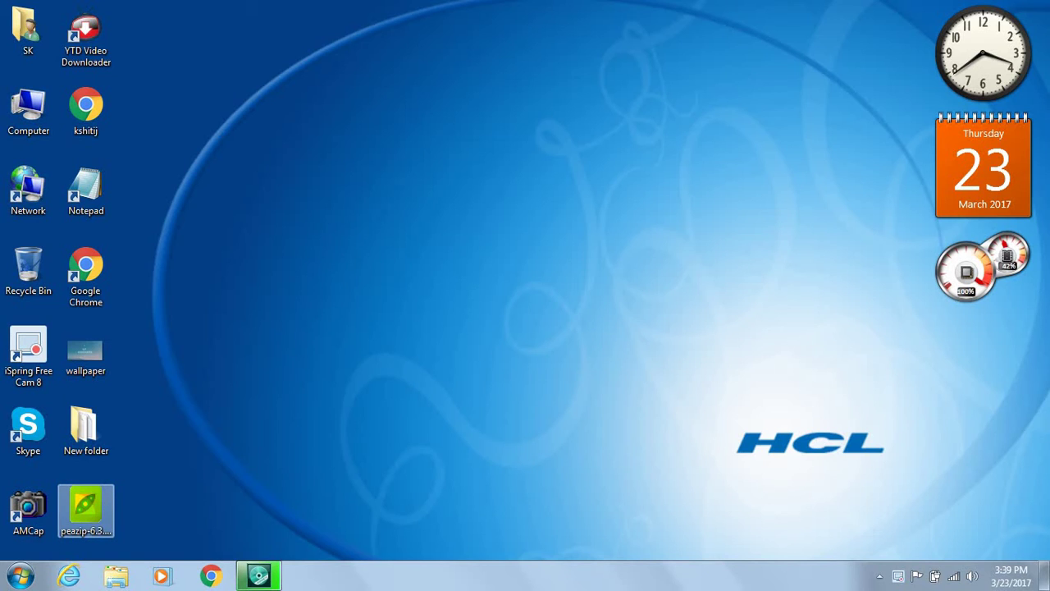
pyautogui.click(278, 330)
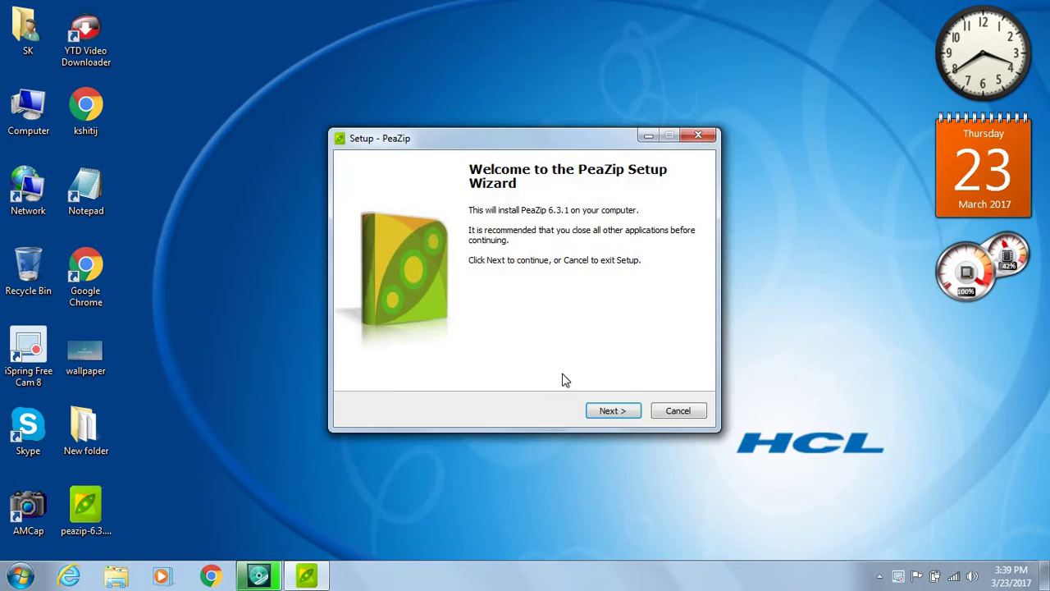
pyautogui.click(621, 410)
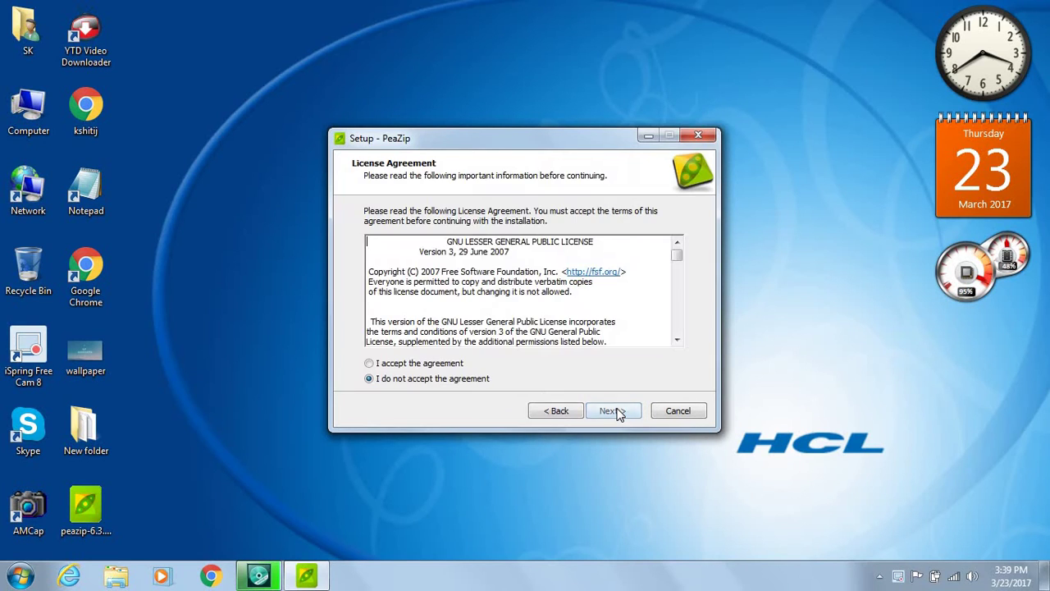
pyautogui.click(369, 363)
pyautogui.click(629, 419)
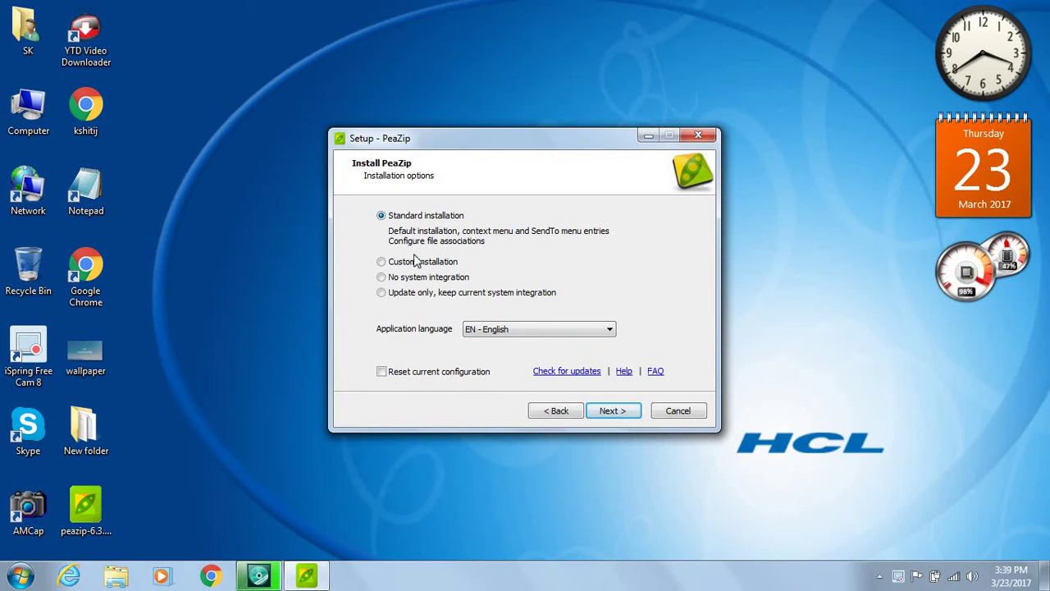
# Choose the custom installation and keep C:\Program Files\PeaZip as the destination folder
pyautogui.click(381, 263)
pyautogui.click(611, 410)
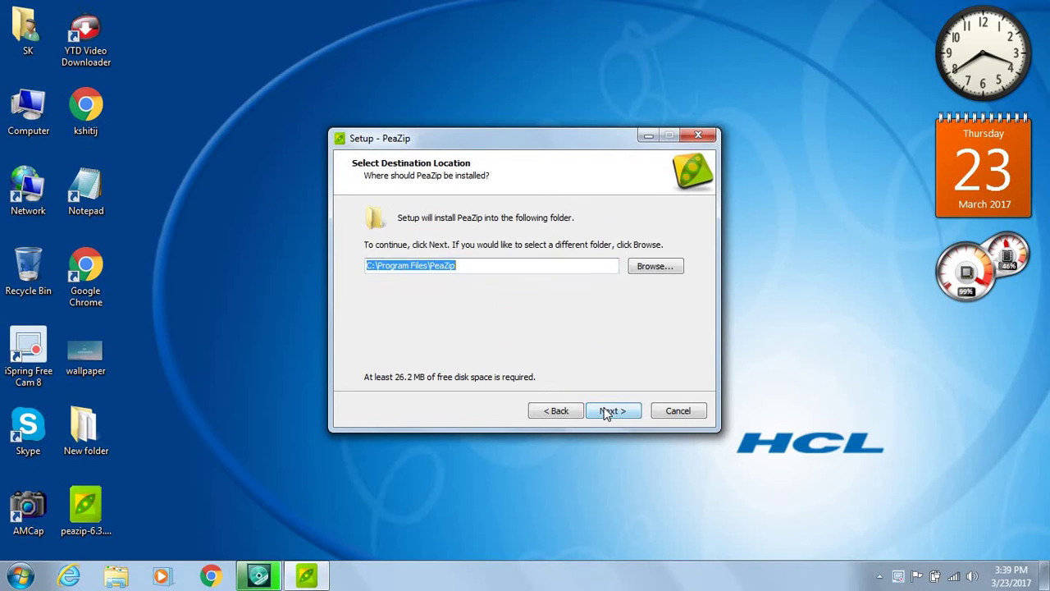
pyautogui.click(612, 410)
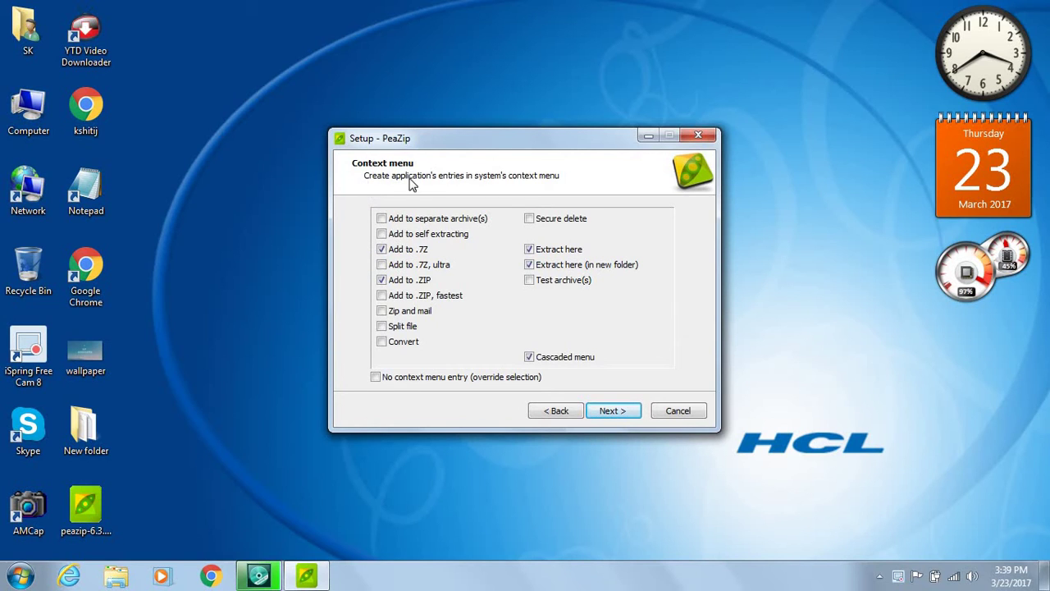
# Keep the default context menu, SendTo, file association and desktop icon options, and start the installation
pyautogui.click(613, 412)
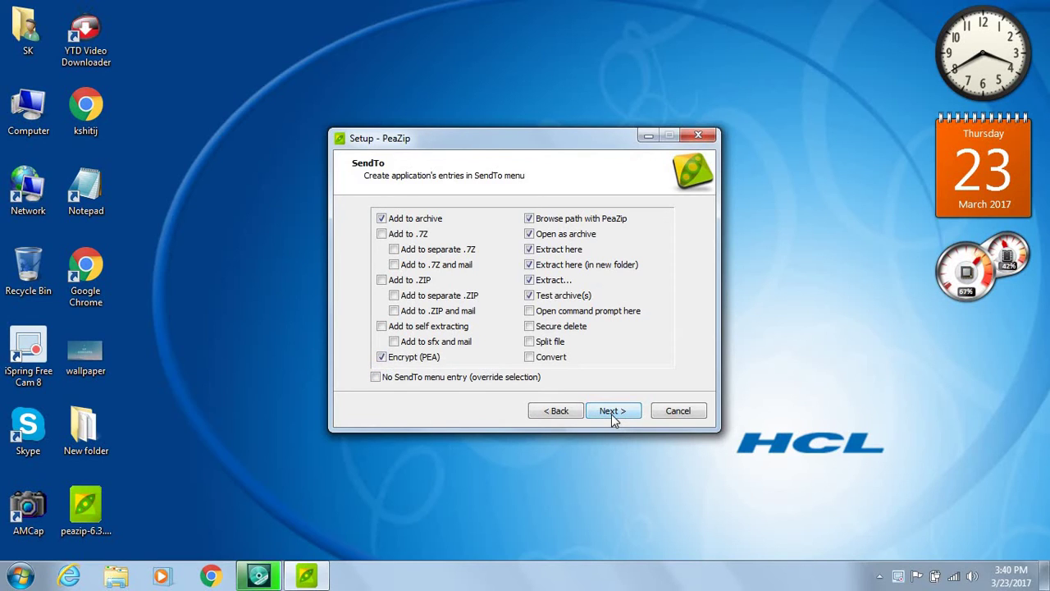
pyautogui.click(611, 413)
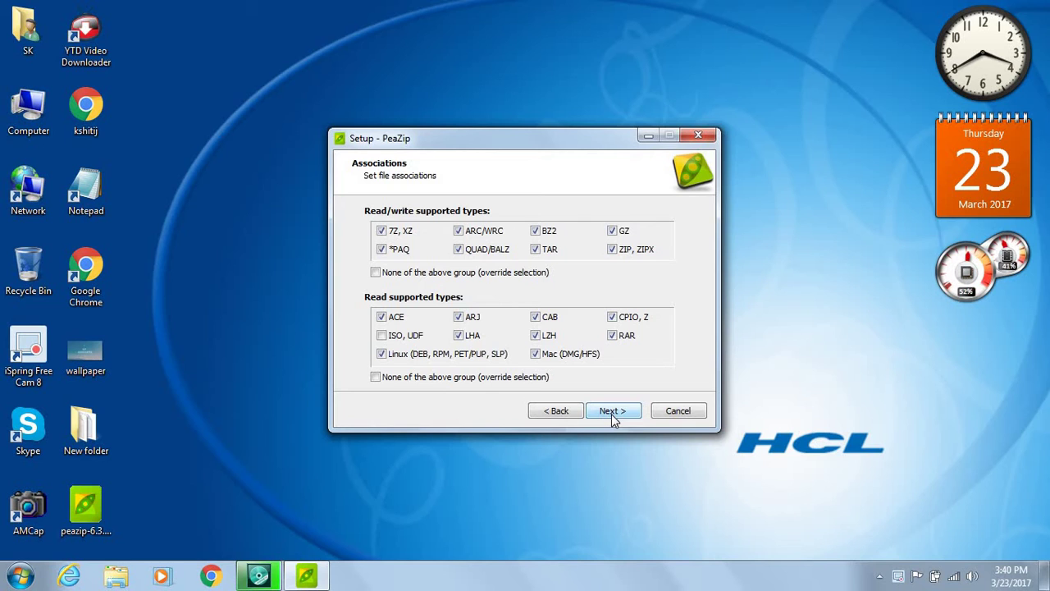
pyautogui.click(611, 414)
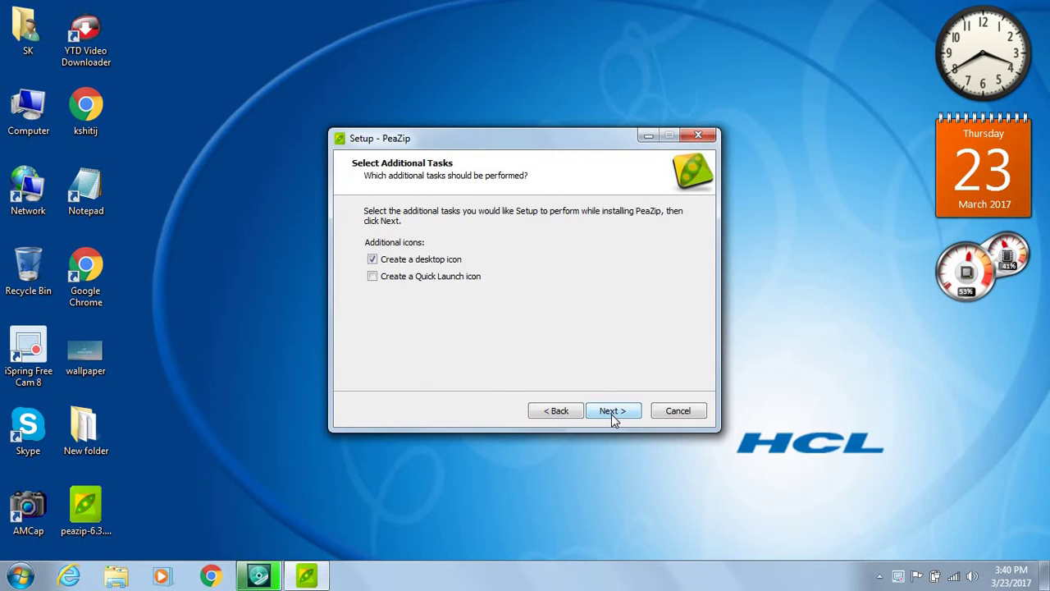
pyautogui.click(611, 413)
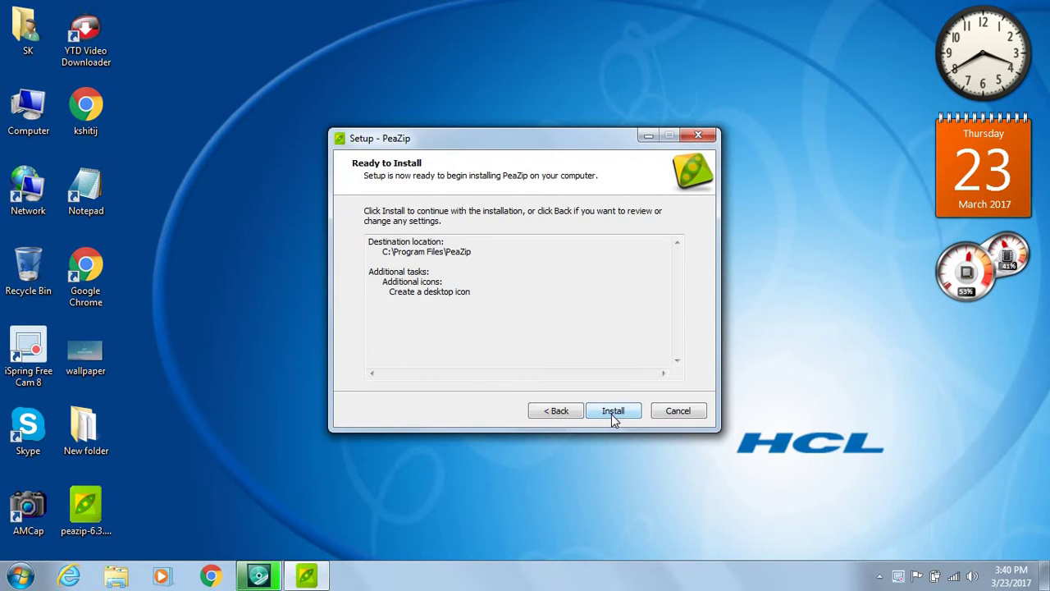
pyautogui.click(611, 414)
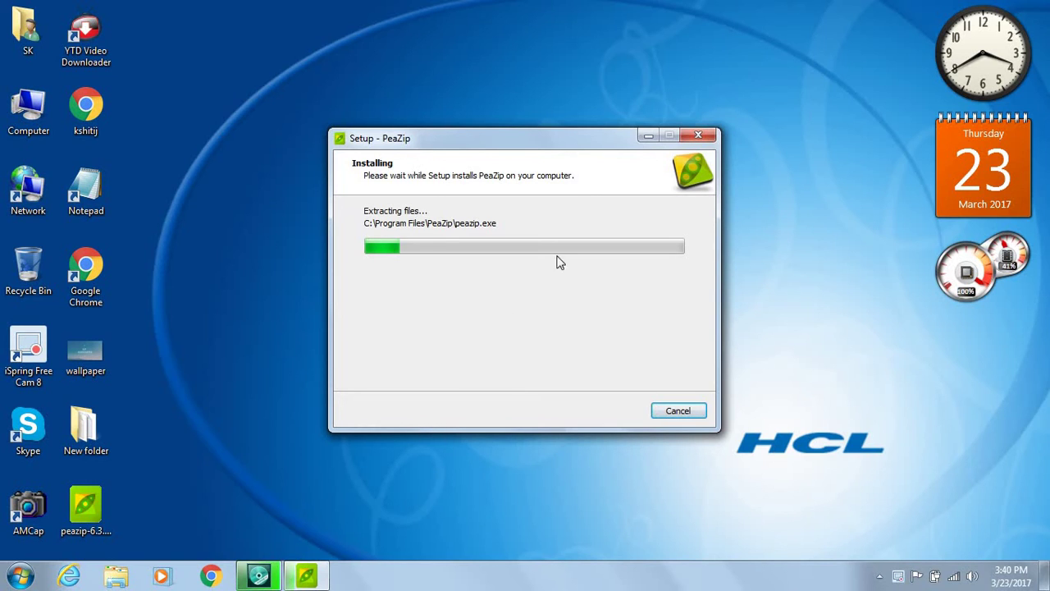
pyautogui.click(648, 136)
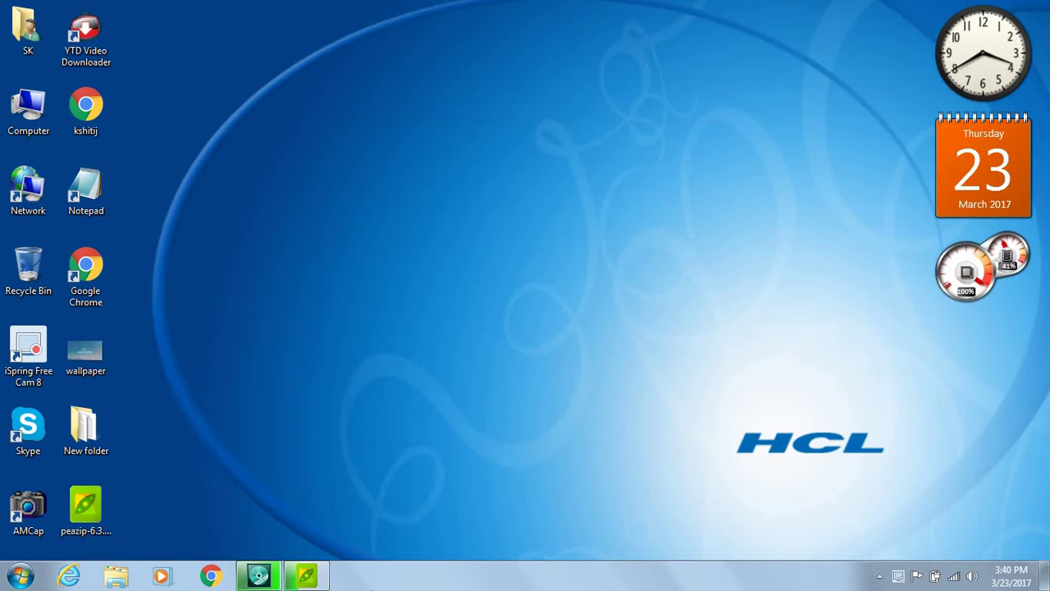
pyautogui.click(308, 578)
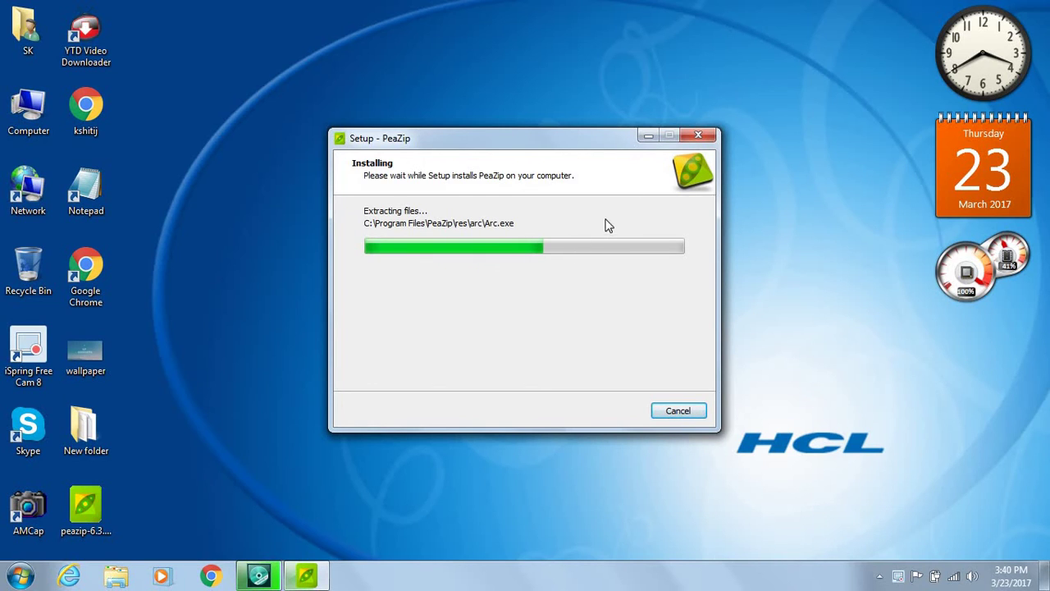
# Minimize the setup window and create a new desktop folder named "test"
pyautogui.click(648, 136)
pyautogui.rightClick(429, 105)
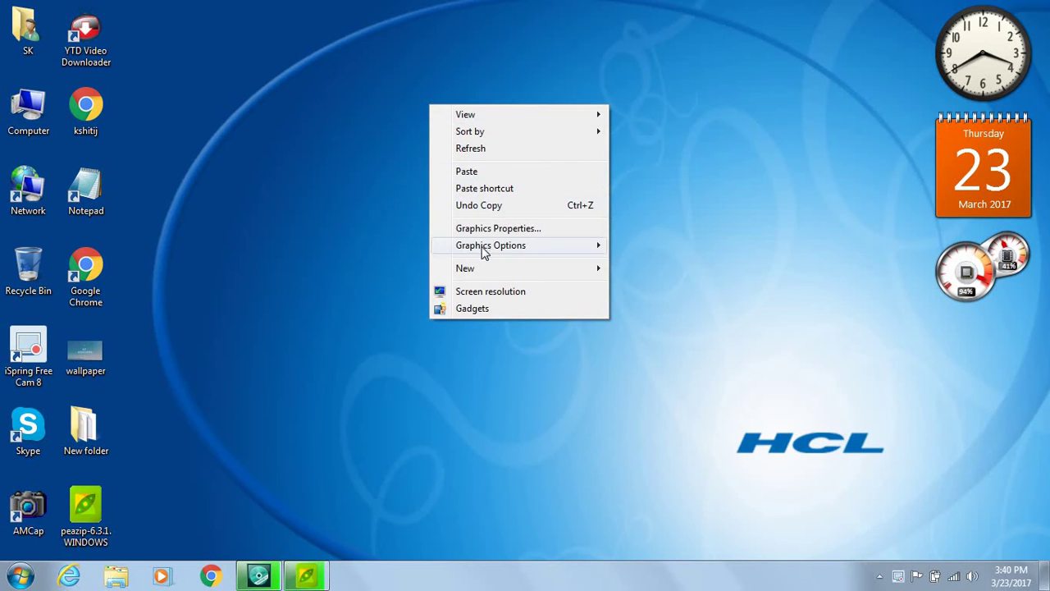
pyautogui.moveTo(578, 272)
pyautogui.click(636, 271)
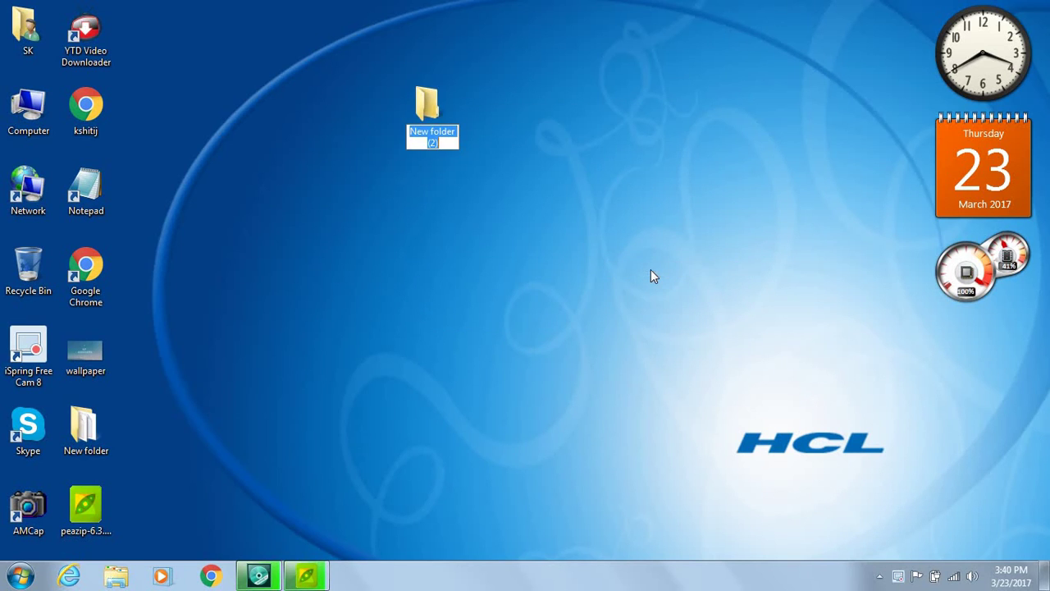
pyautogui.press('BackSpace')
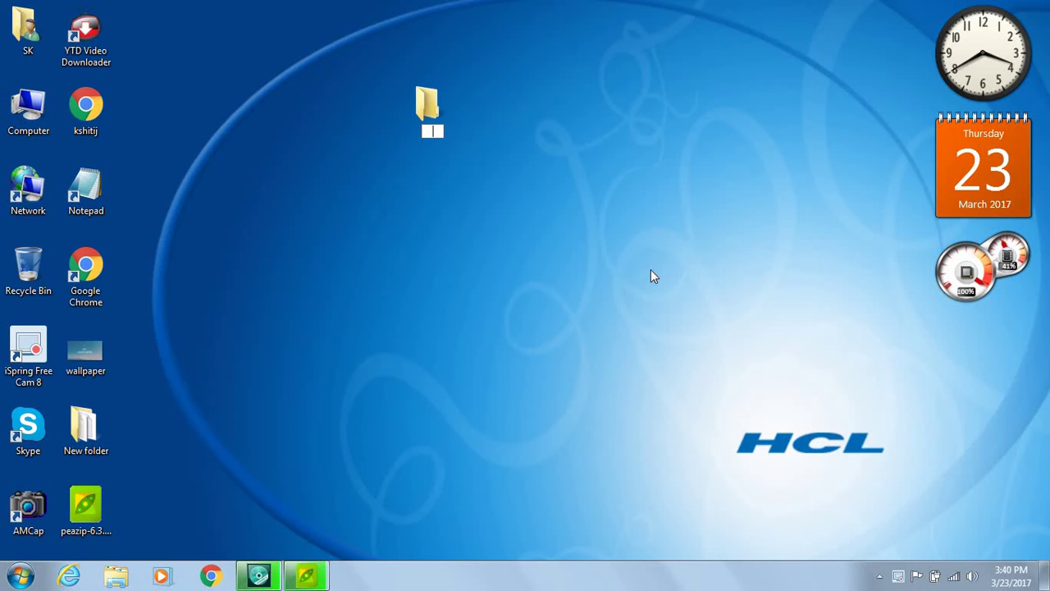
pyautogui.write('st')
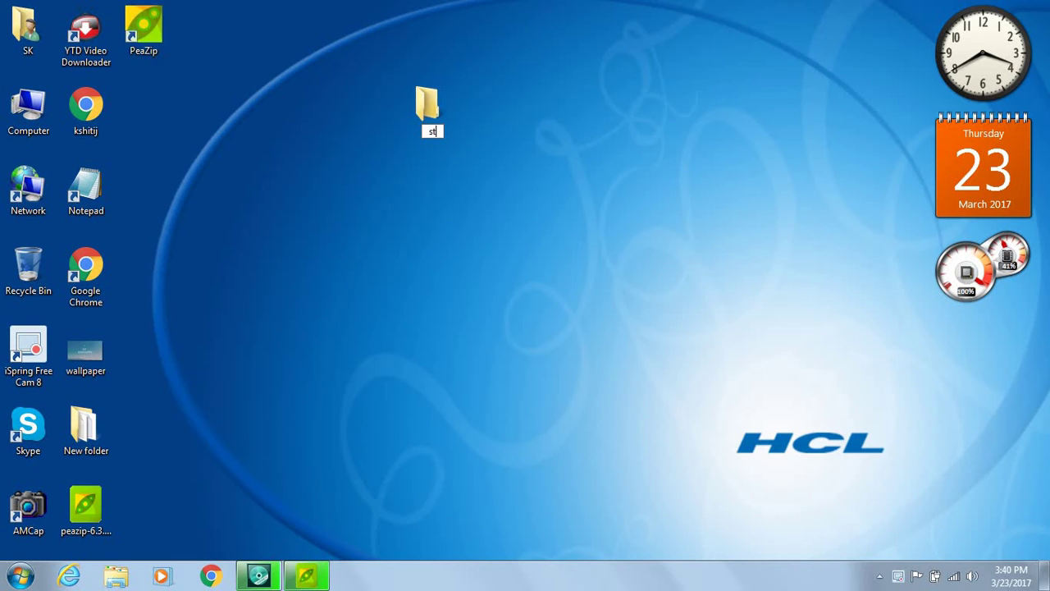
pyautogui.press('BackSpace')
pyautogui.press('BackSpace')
pyautogui.write('t')
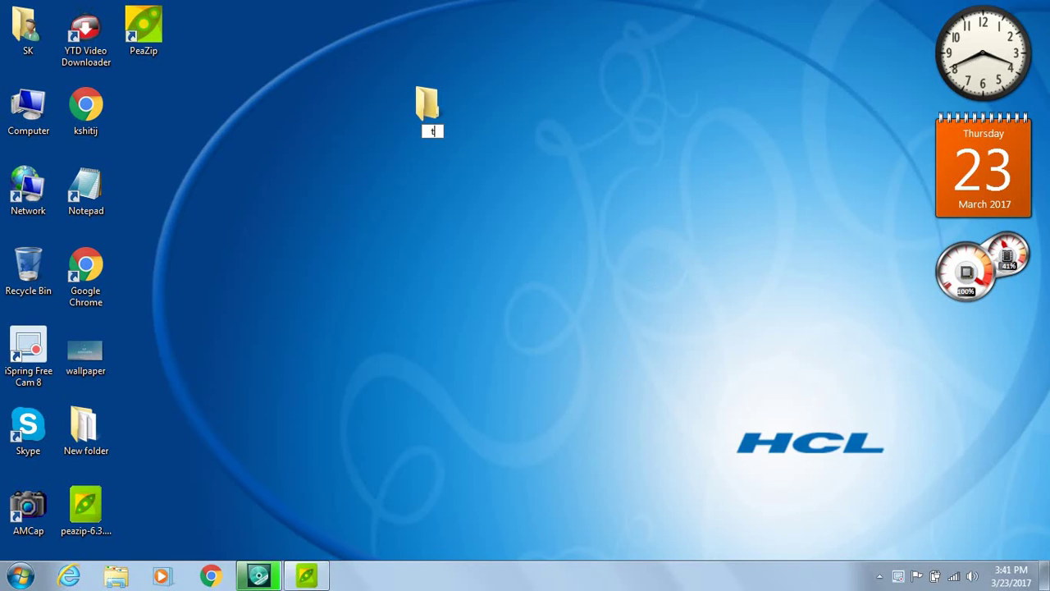
pyautogui.write('est')
pyautogui.press('Return')
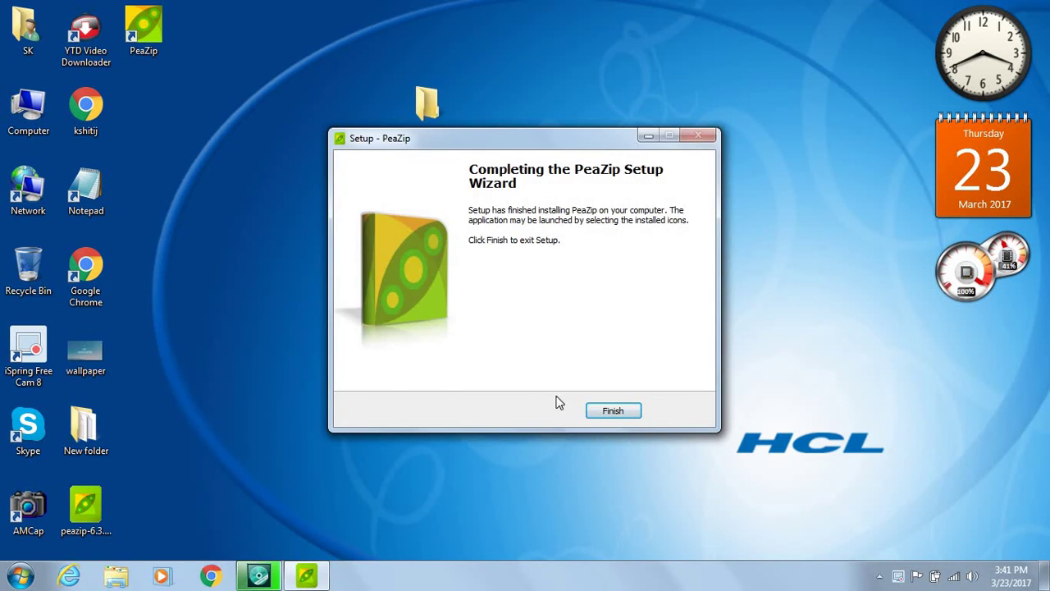
# Finish the PeaZip setup and move the test folder closer to the other desktop icons
pyautogui.click(607, 411)
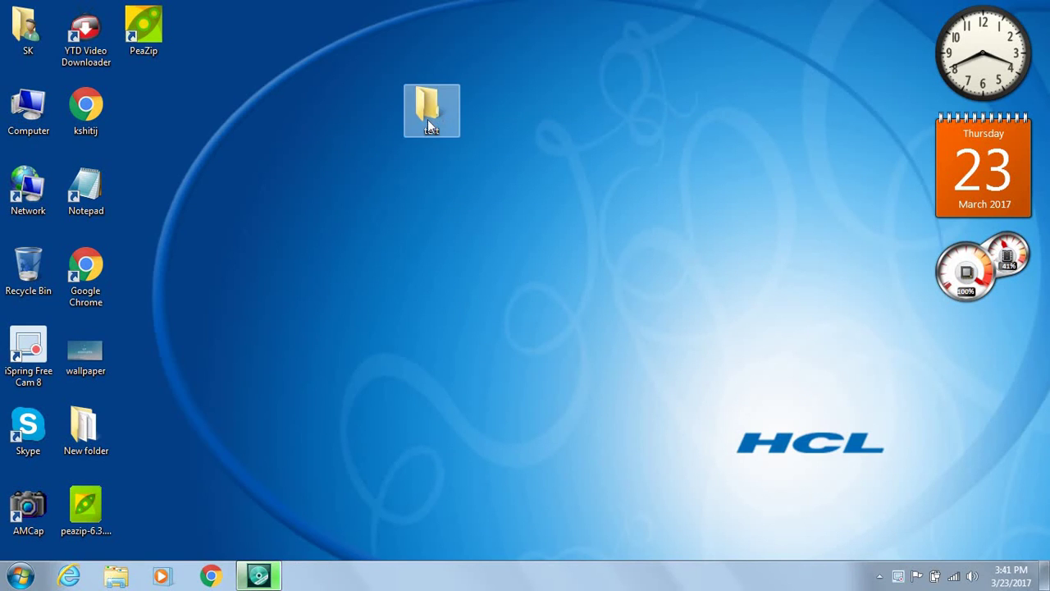
pyautogui.moveTo(423, 121); pyautogui.dragTo(203, 109)
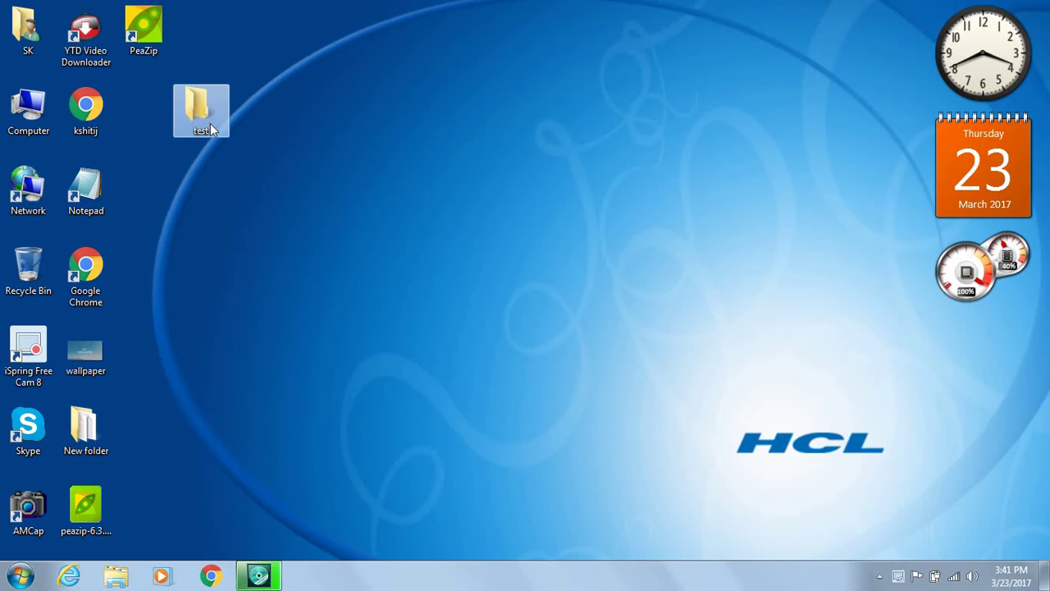
# Open the test folder to check its contents, and close it again
pyautogui.doubleClick(210, 125)
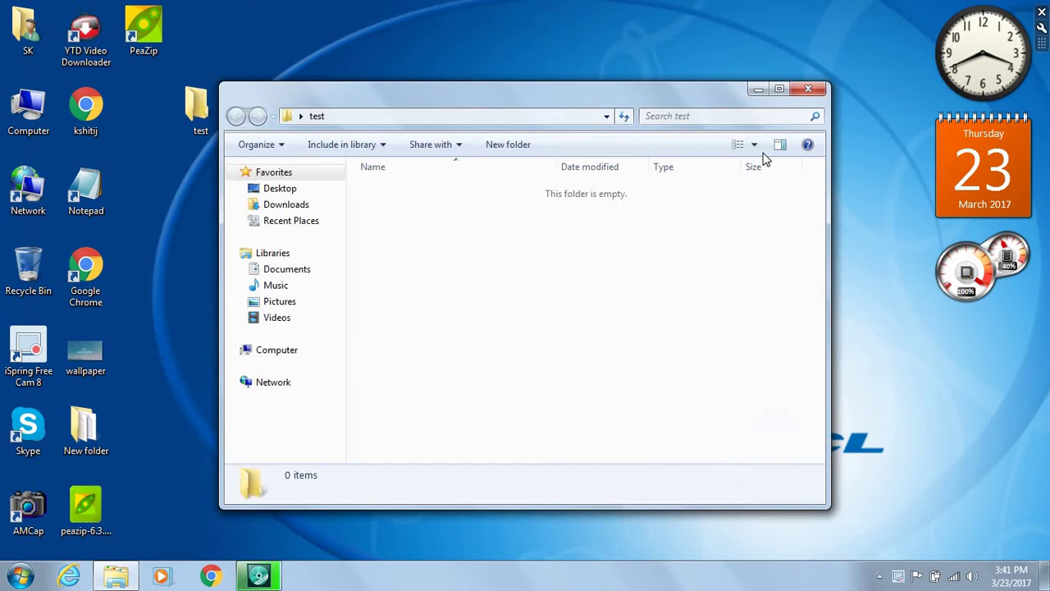
pyautogui.click(808, 89)
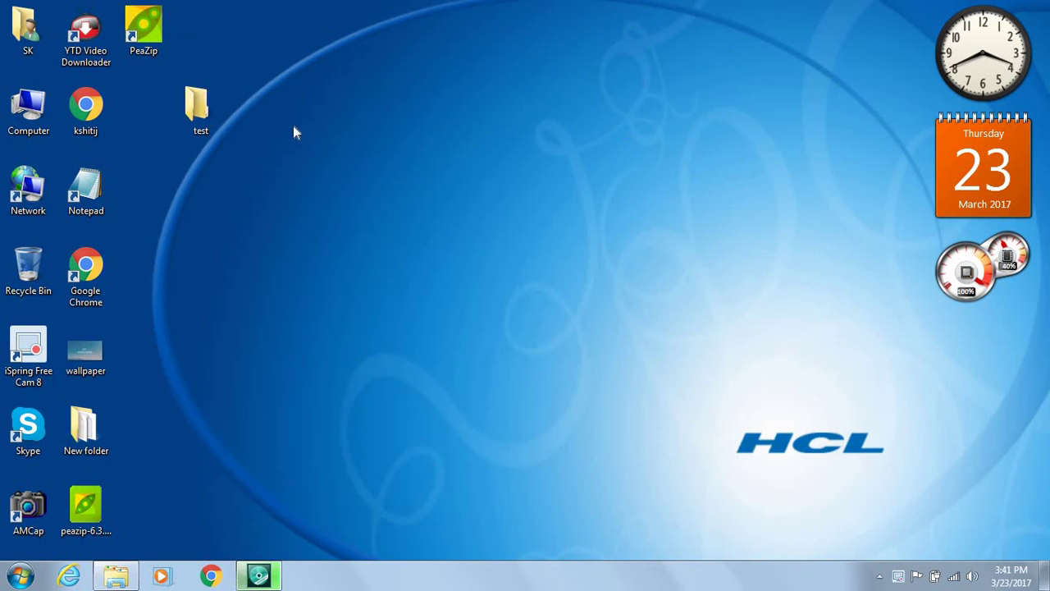
# Send the test folder to PeaZip's Encrypt function
pyautogui.rightClick(214, 116)
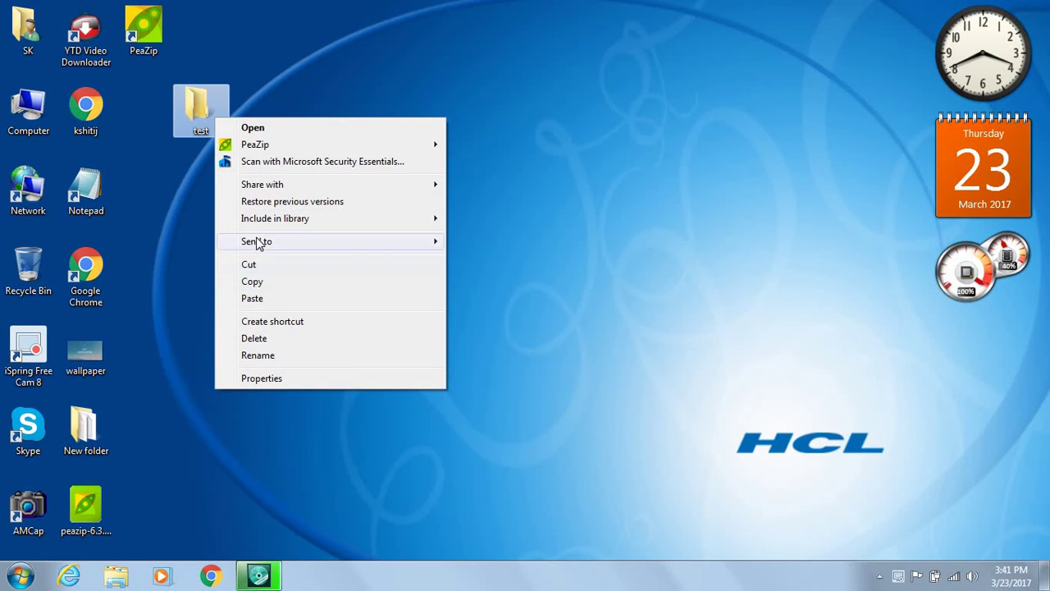
pyautogui.moveTo(256, 242)
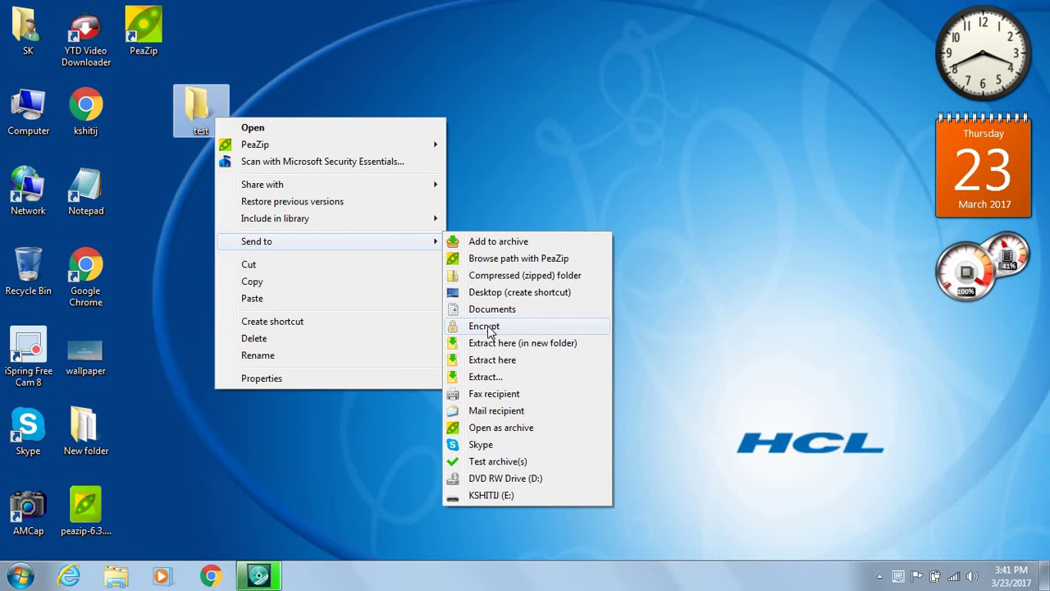
pyautogui.click(484, 326)
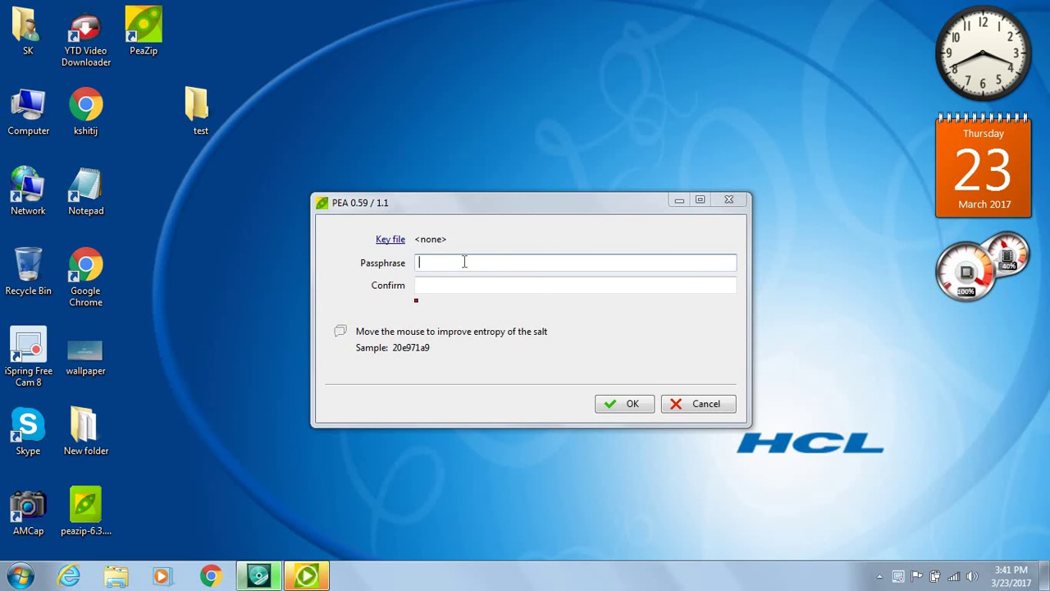
pyautogui.write('*******')
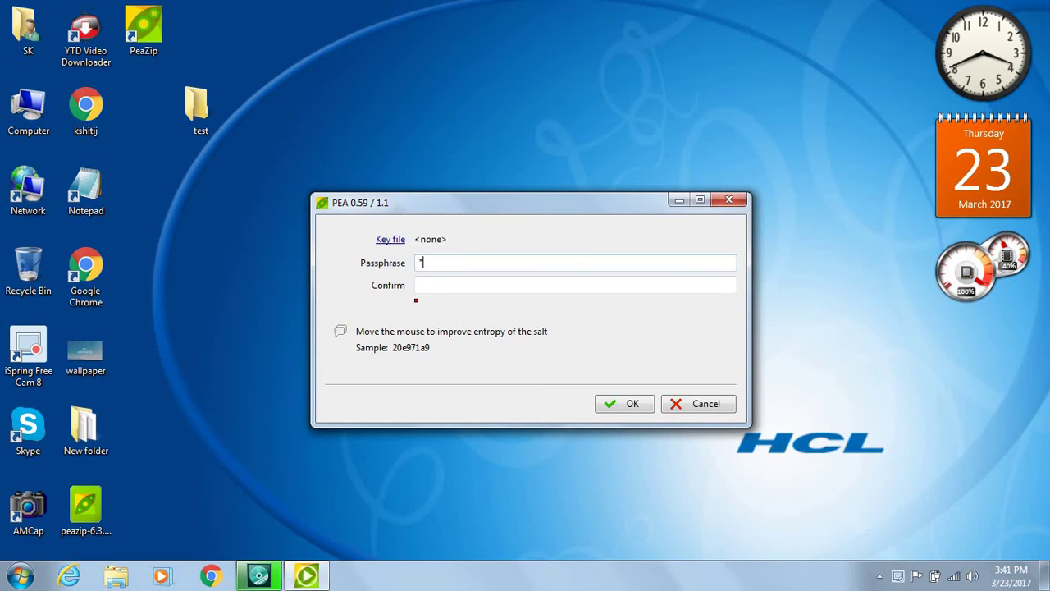
pyautogui.write('***')
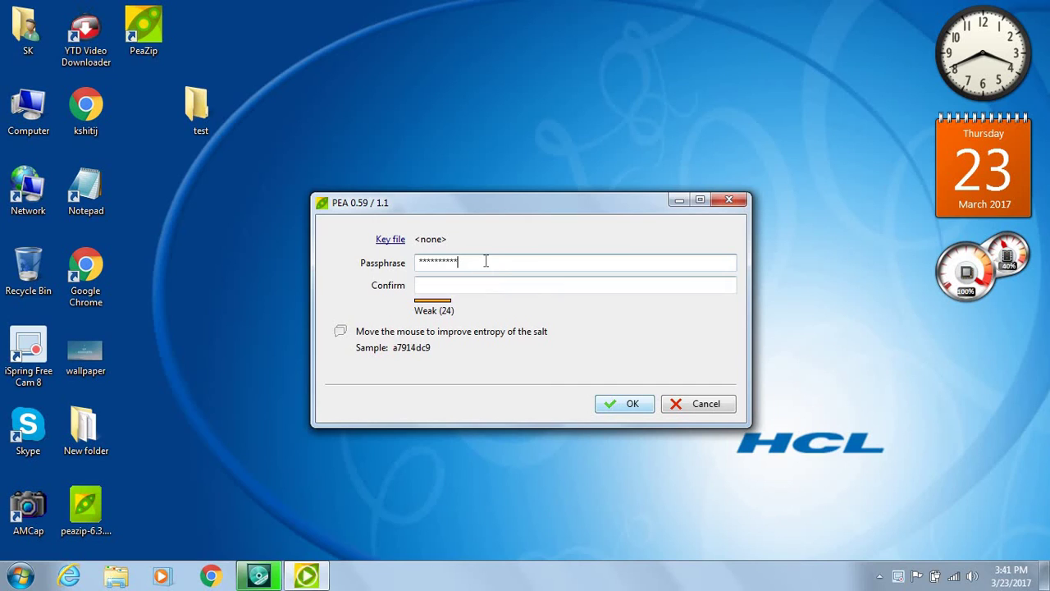
pyautogui.press('BackSpace')
pyautogui.press('BackSpace')
pyautogui.press('BackSpace')
pyautogui.press('BackSpace')
pyautogui.press('BackSpace')
pyautogui.press('BackSpace')
pyautogui.press('BackSpace')
pyautogui.press('BackSpace')
pyautogui.press('BackSpace')
pyautogui.press('BackSpace')
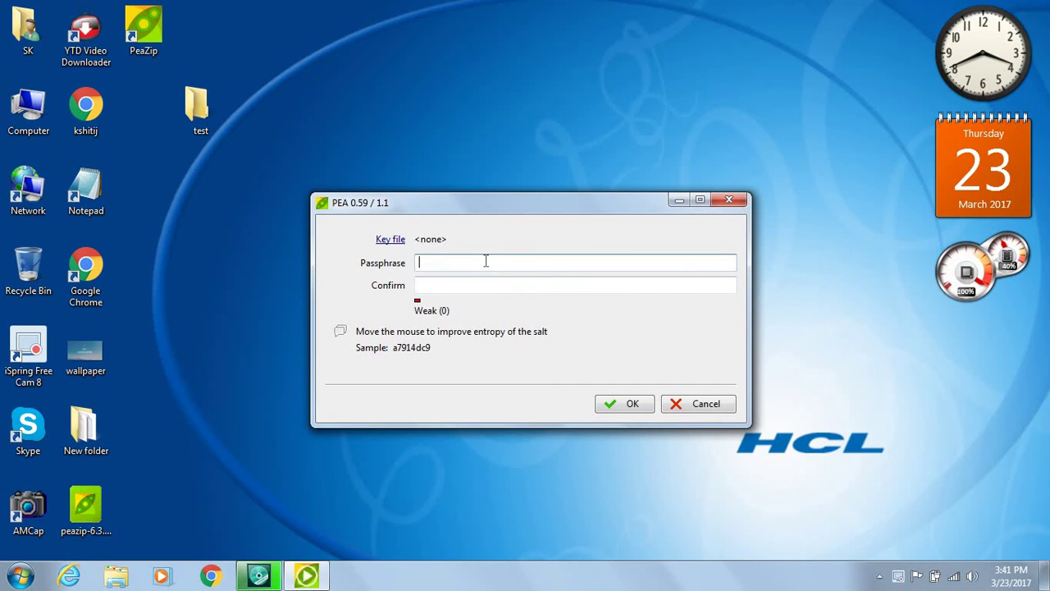
# Enter the encryption passphrase, repeat it in the confirmation field, and encrypt the test folder
pyautogui.write('*********')
pyautogui.click(486, 286)
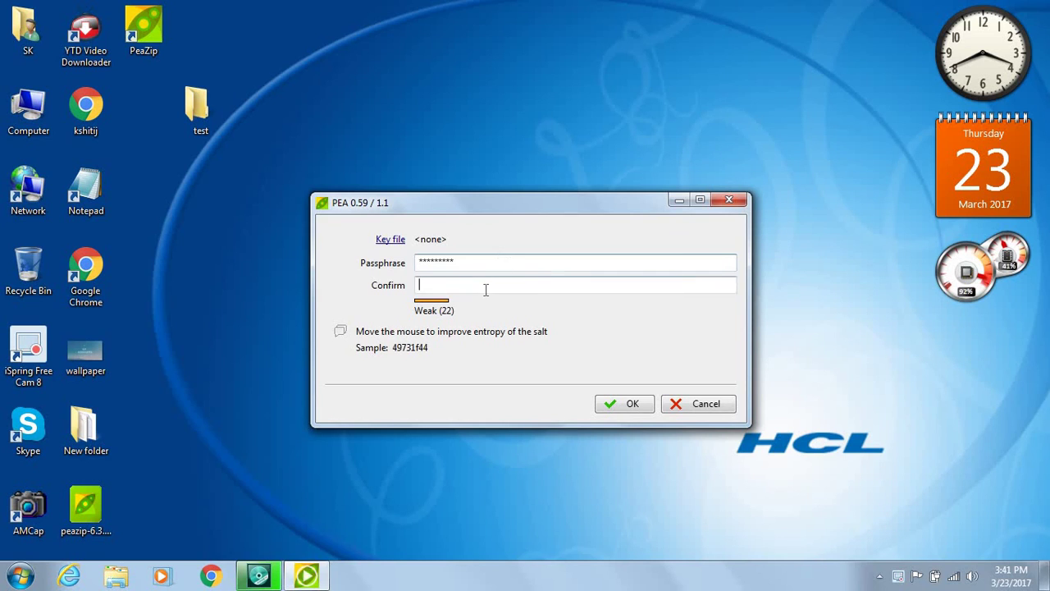
pyautogui.write('******')
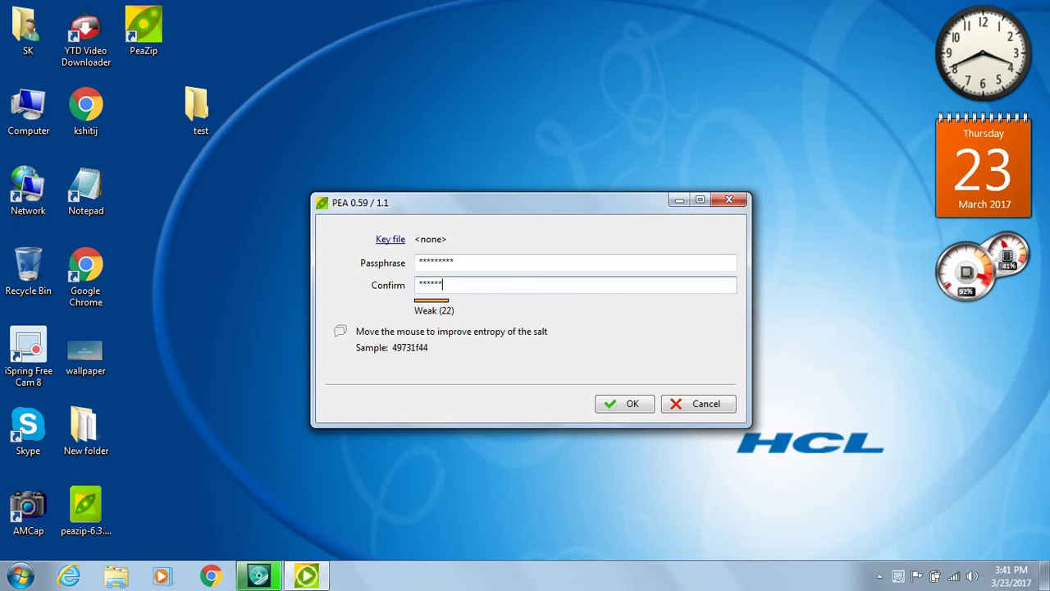
pyautogui.write('***')
pyautogui.click(611, 403)
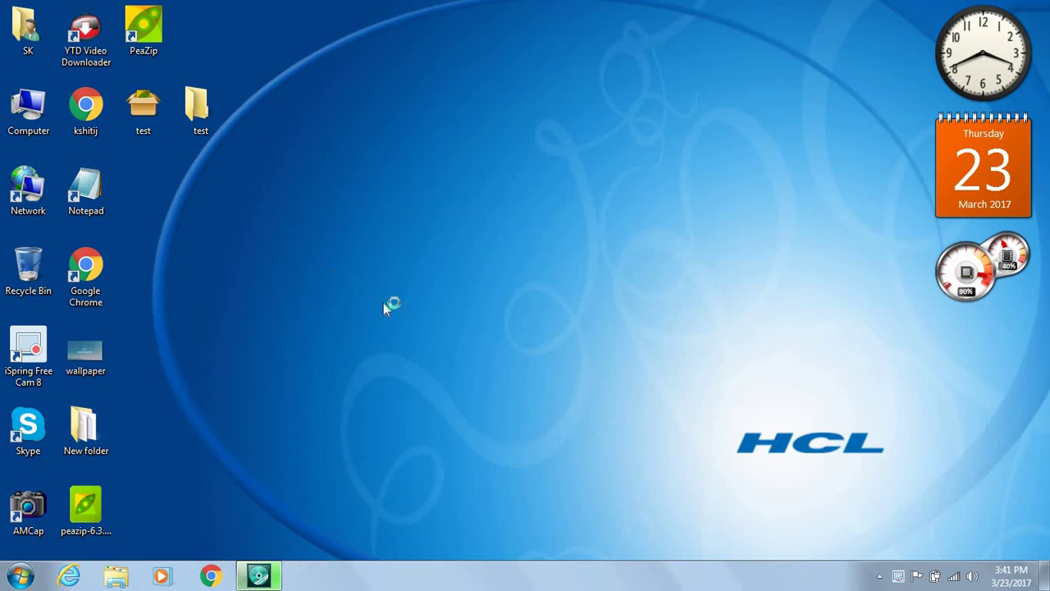
# Extract the encrypted test archive on the desktop by entering its passphrase, and close the archive window
pyautogui.click(148, 125)
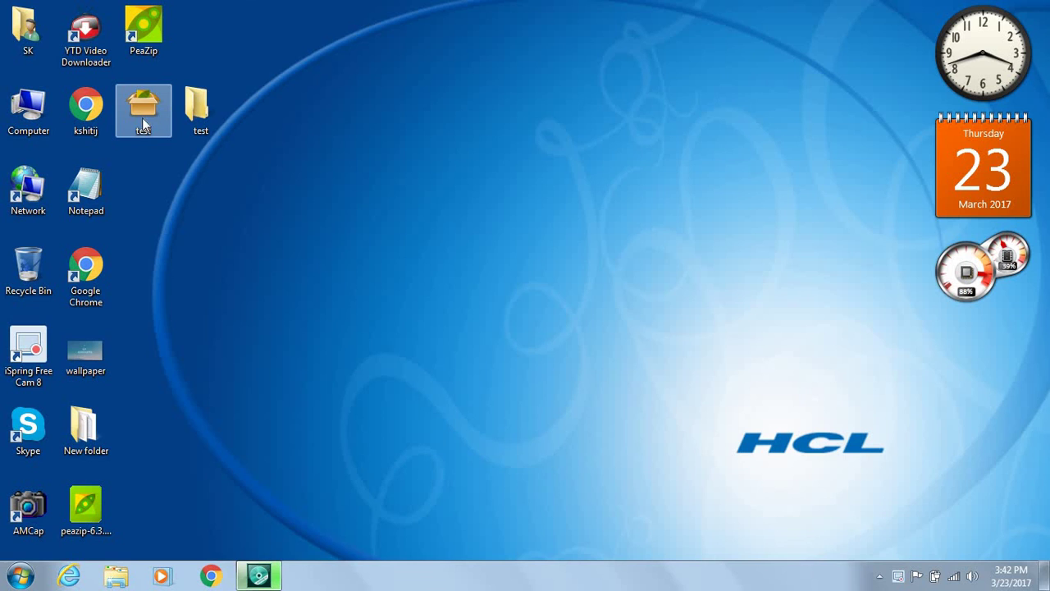
pyautogui.doubleClick(142, 117)
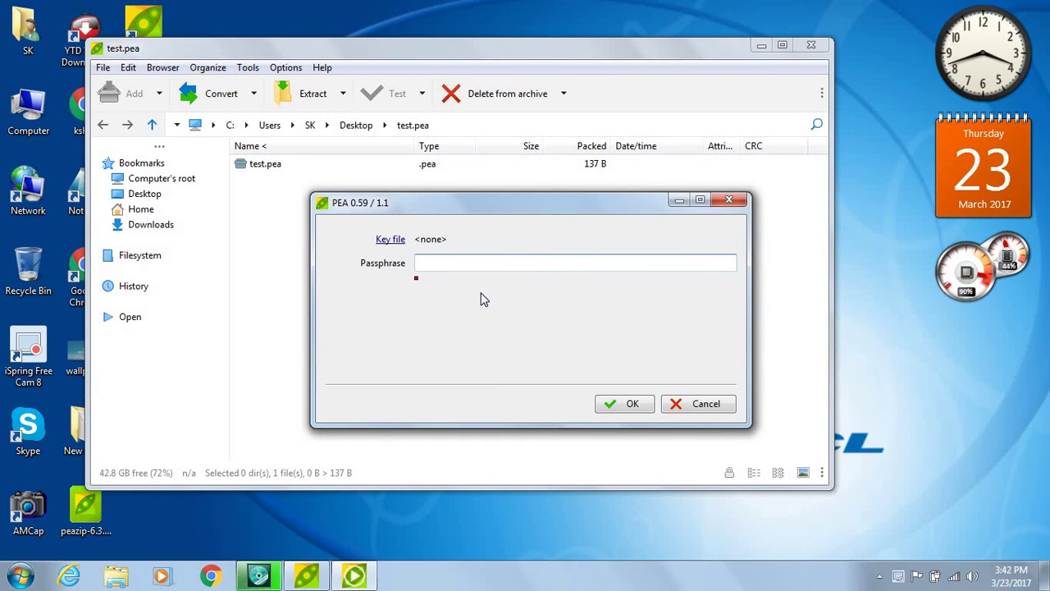
pyautogui.write('*********')
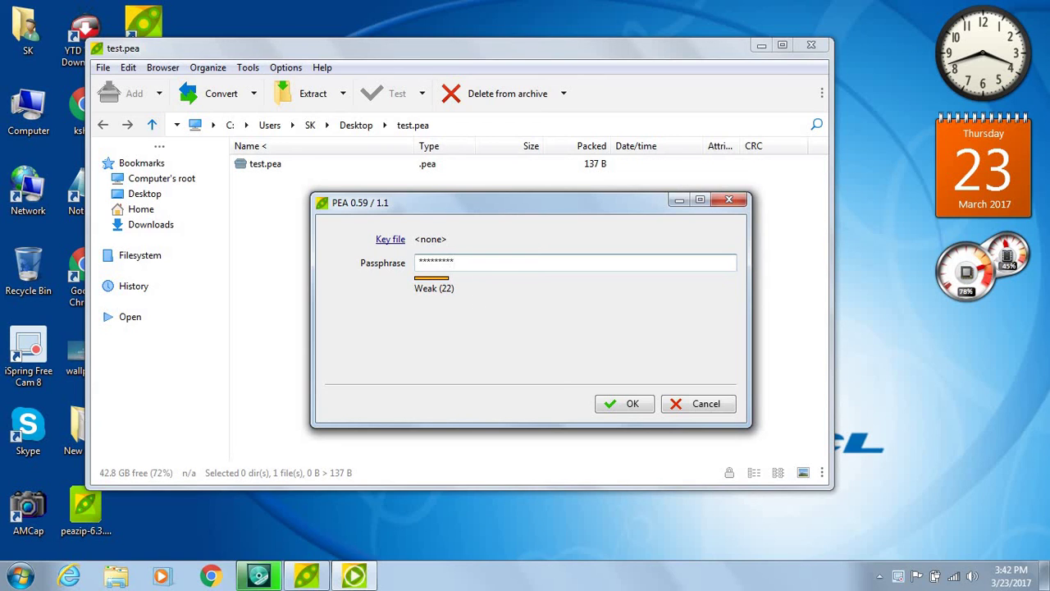
pyautogui.click(628, 405)
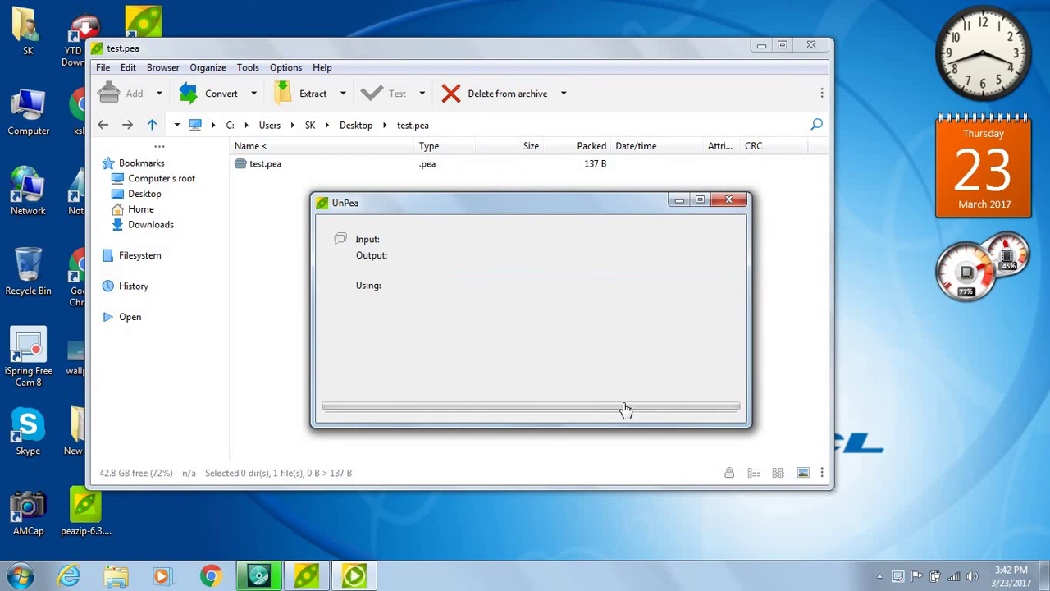
pyautogui.click(801, 49)
# Open the extracted test-1 folder, check the test folder inside it, and close the window
pyautogui.doubleClick(142, 189)
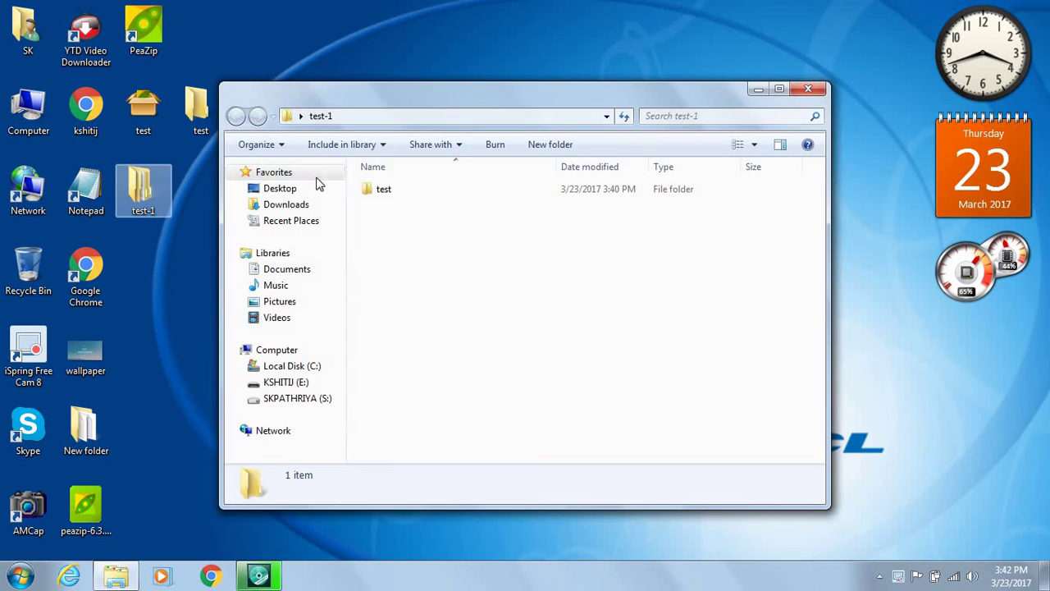
pyautogui.doubleClick(490, 187)
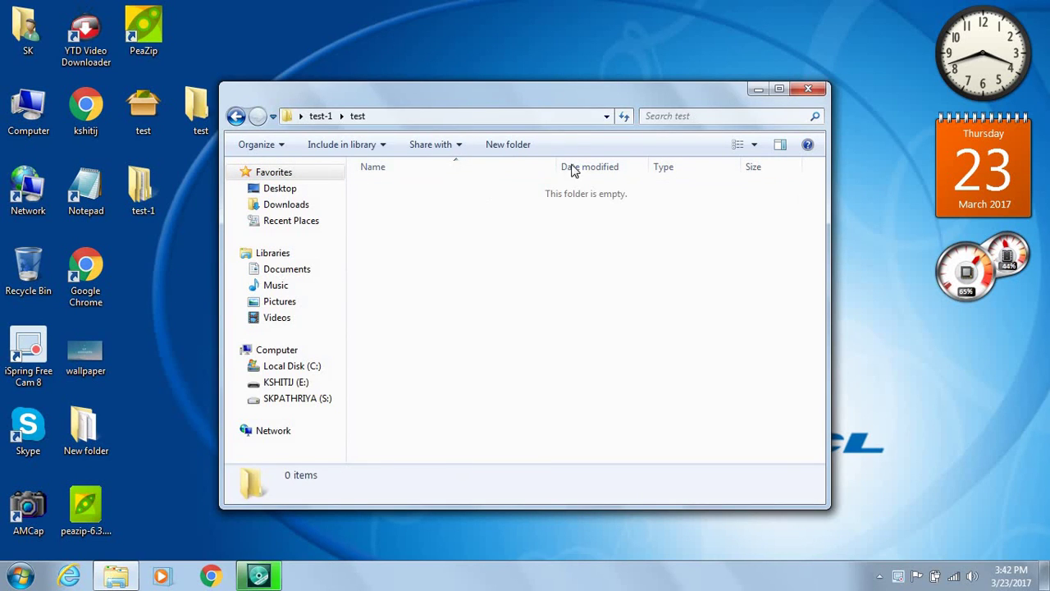
pyautogui.click(808, 89)
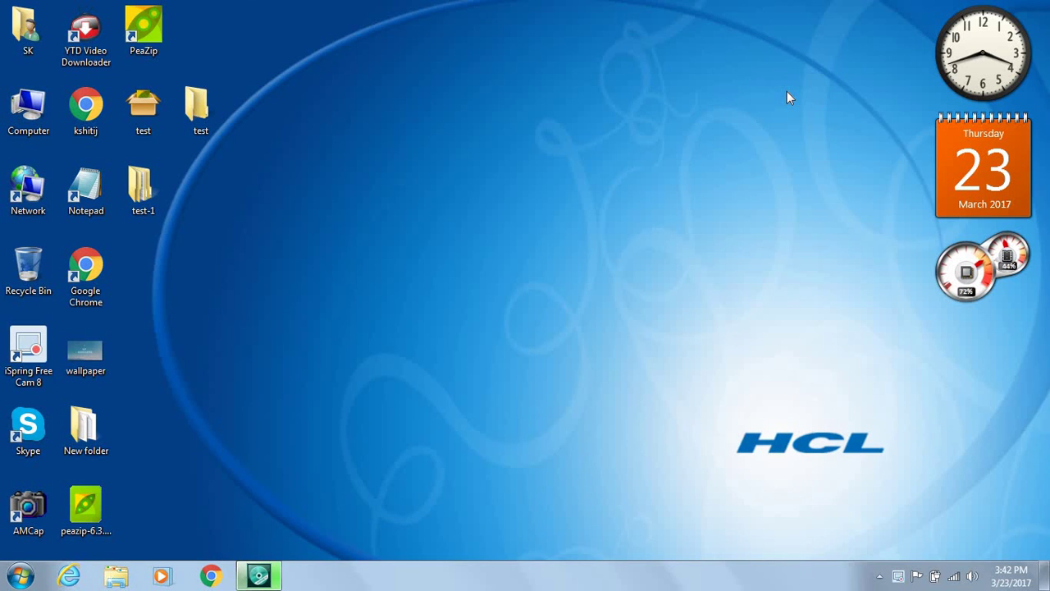